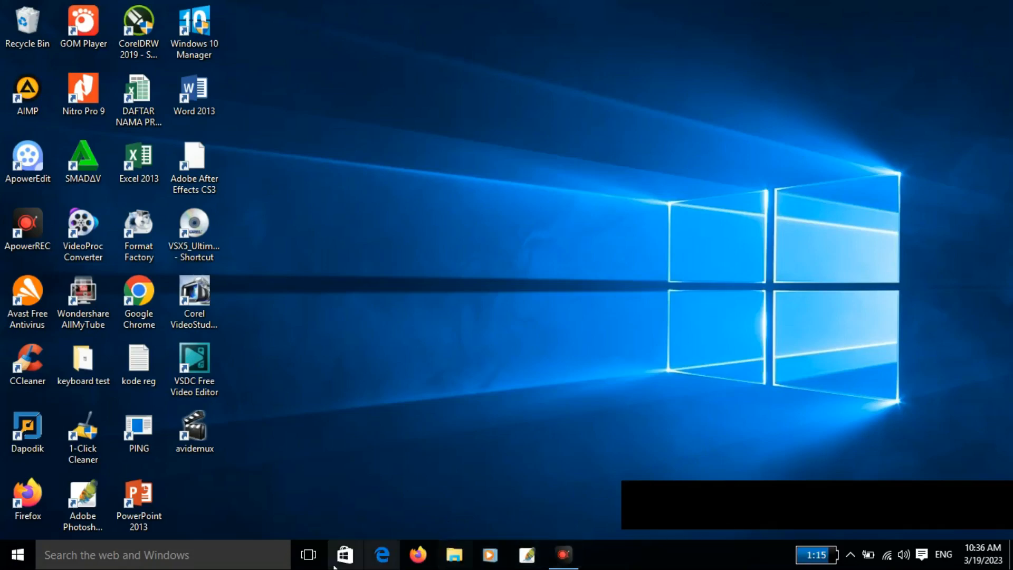
- Run ipconfig in Command Prompt to look up the Wi-Fi adapter's IPv4 address, and close the window
{"action": "left_click", "coordinate": [254, 551]}
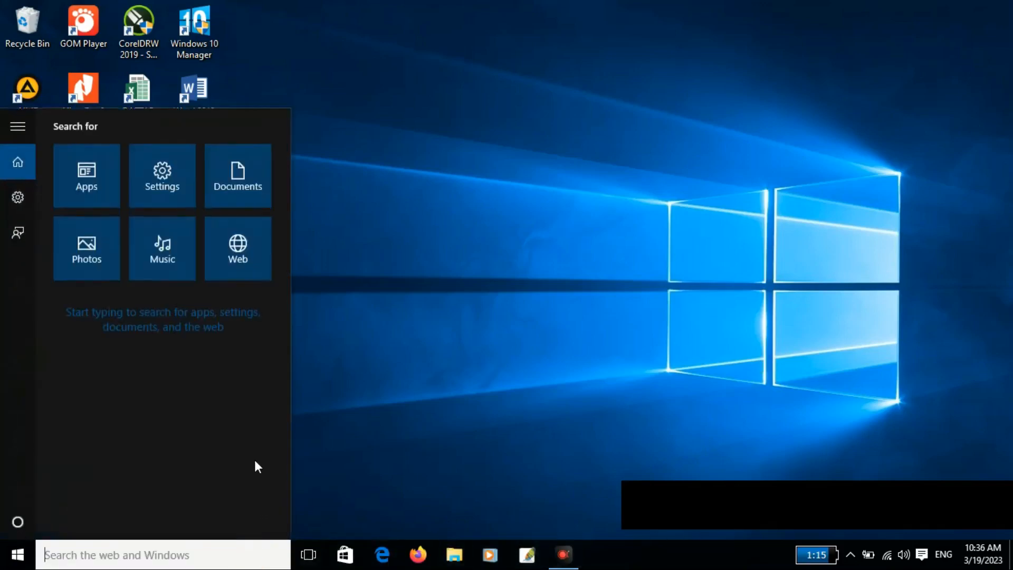
{"action": "type", "text": "comm"}
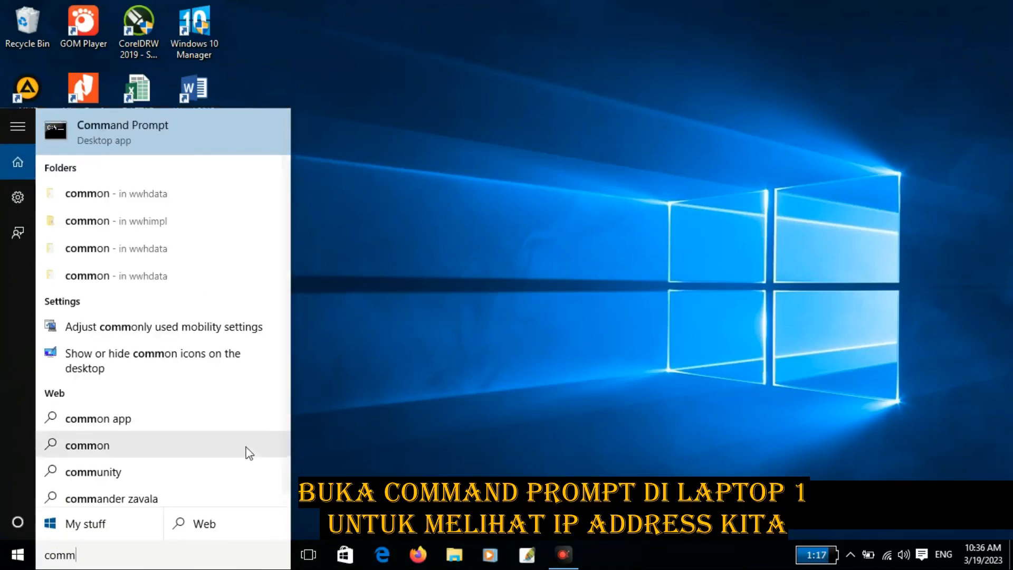
{"action": "left_click", "coordinate": [205, 130]}
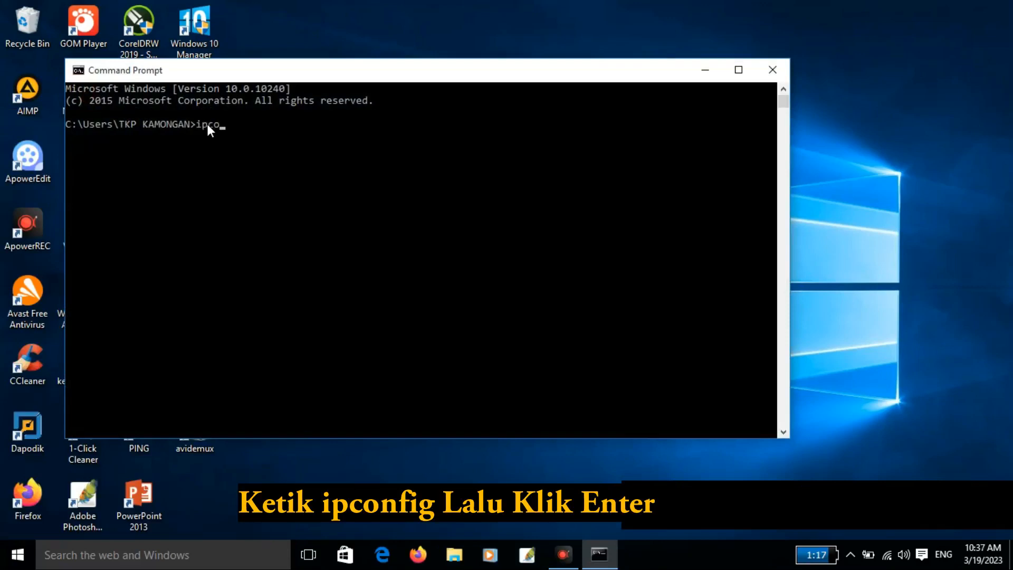
{"action": "type", "text": "ipconfig"}
{"action": "key", "text": "Return"}
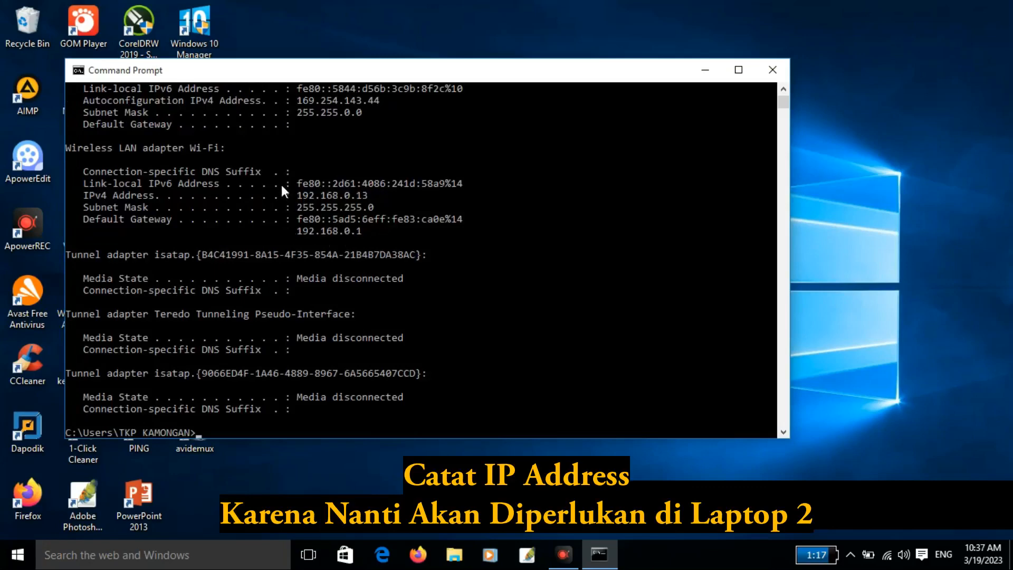
{"action": "left_click", "coordinate": [766, 76]}
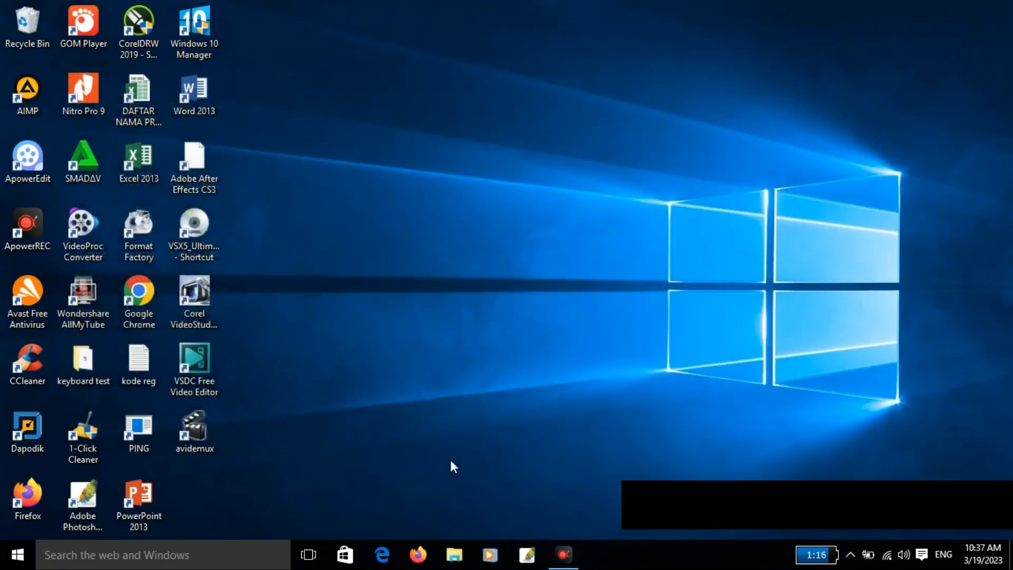
{"action": "left_click", "coordinate": [674, 507]}
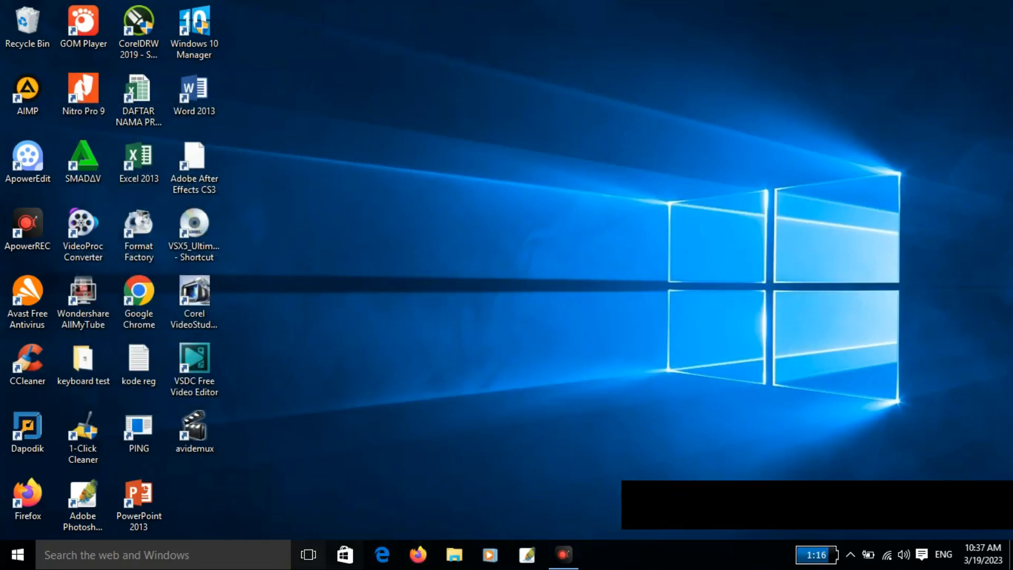
- Open the advanced sharing settings of the Network and Sharing Center, reached through the Network & Internet settings
{"action": "left_click", "coordinate": [18, 554]}
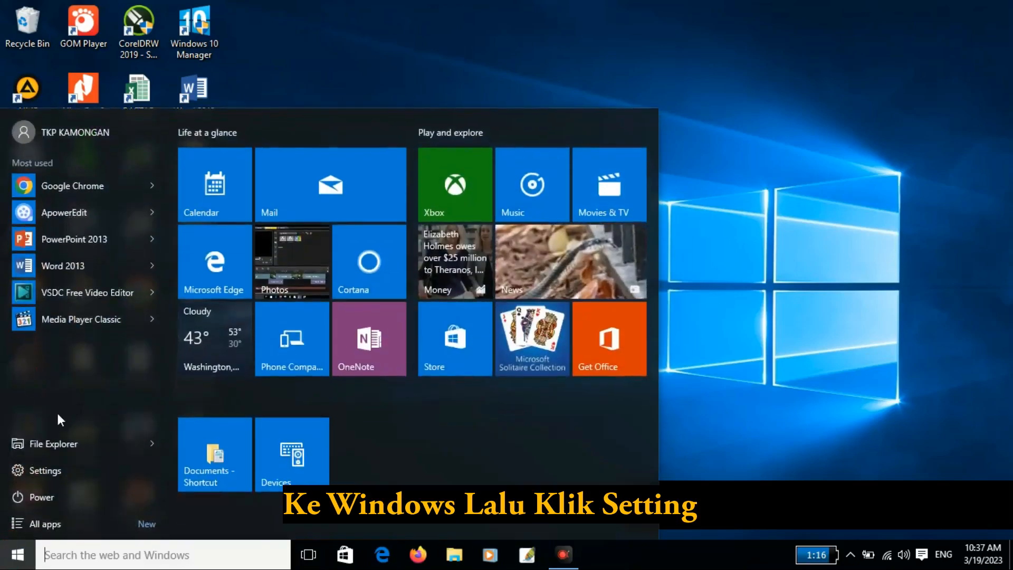
{"action": "left_click", "coordinate": [76, 470]}
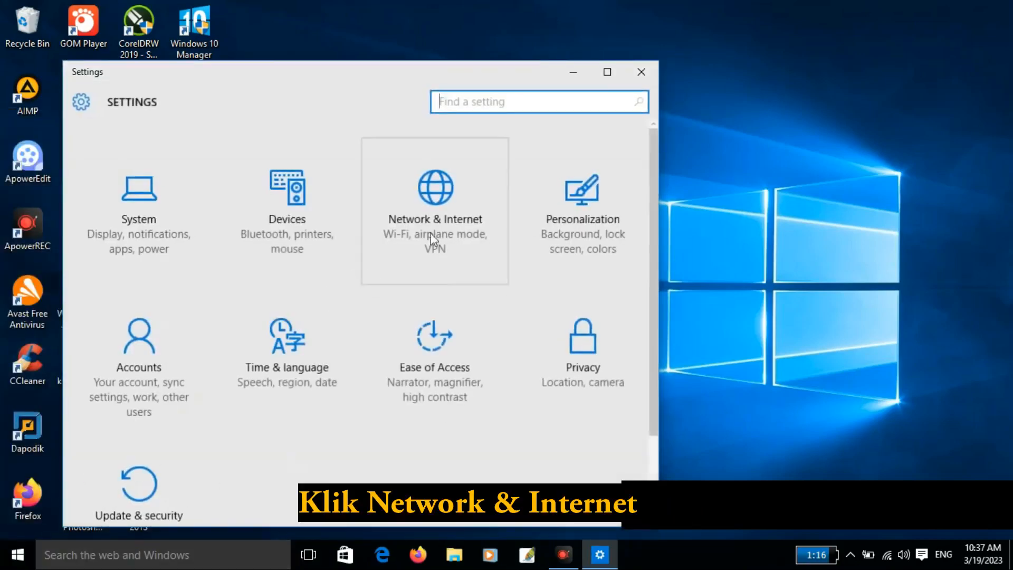
{"action": "left_click", "coordinate": [405, 209]}
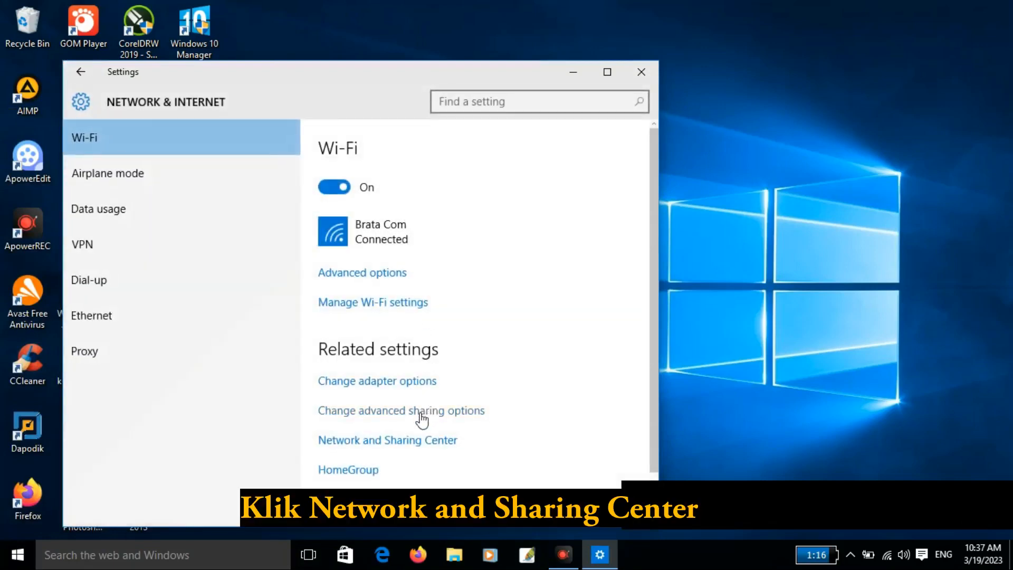
{"action": "left_click", "coordinate": [403, 443]}
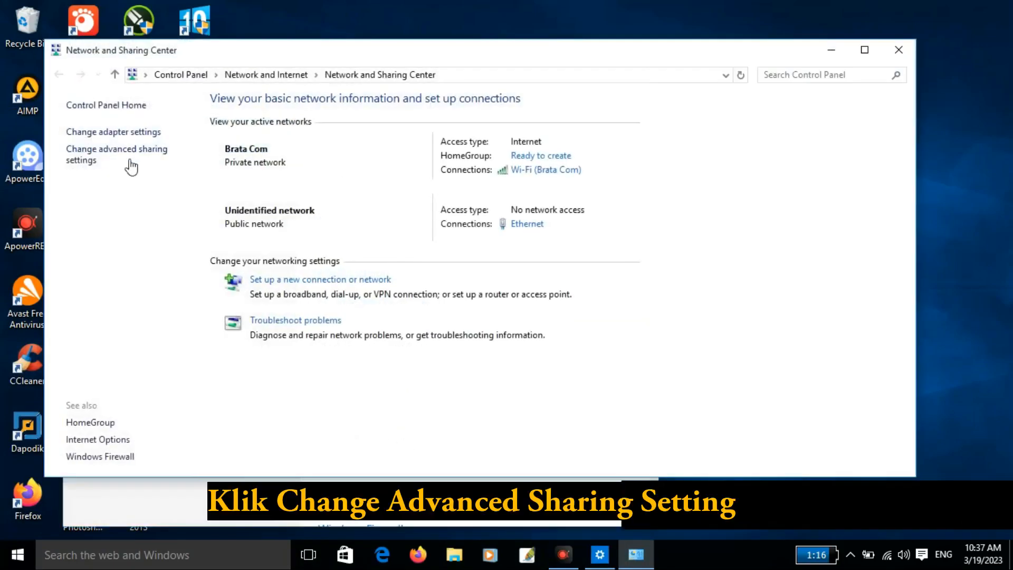
{"action": "left_click", "coordinate": [122, 152]}
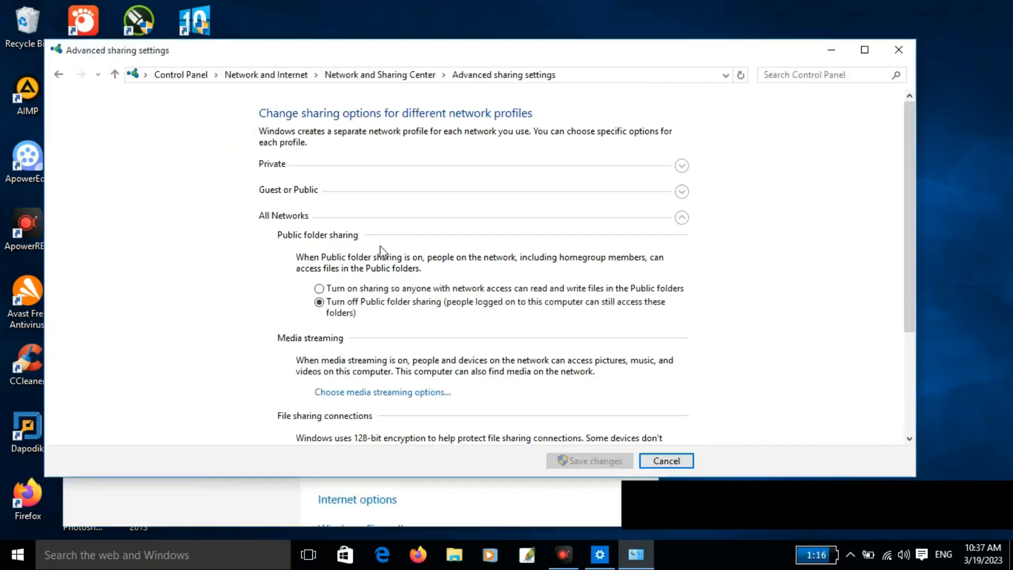
- Turn on file and printer sharing for the Private profile and expand the Guest or Public profile
{"action": "left_click", "coordinate": [681, 165]}
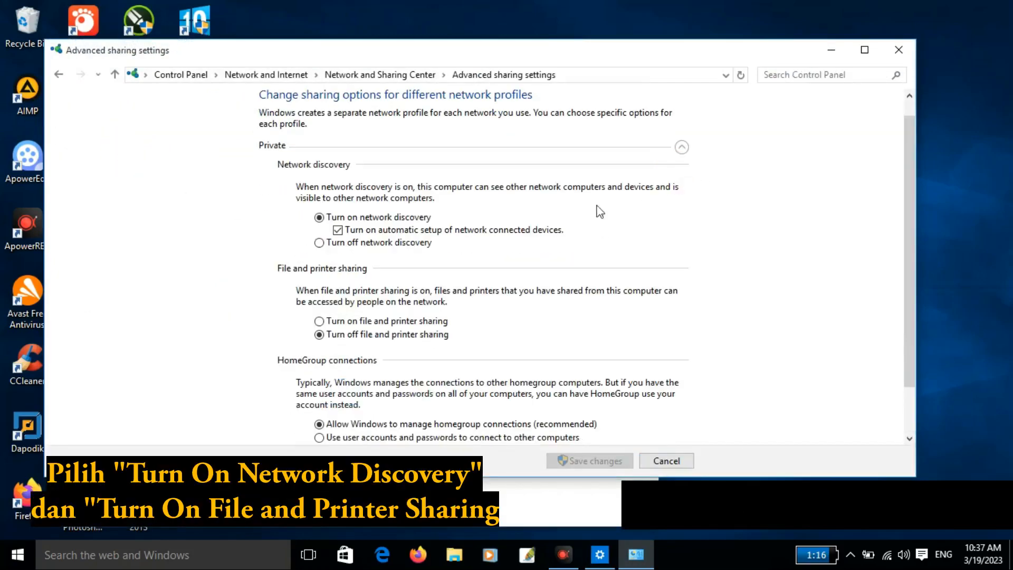
{"action": "left_click", "coordinate": [319, 322]}
{"action": "scroll", "coordinate": [625, 372], "scroll_direction": "down", "scroll_amount": 1}
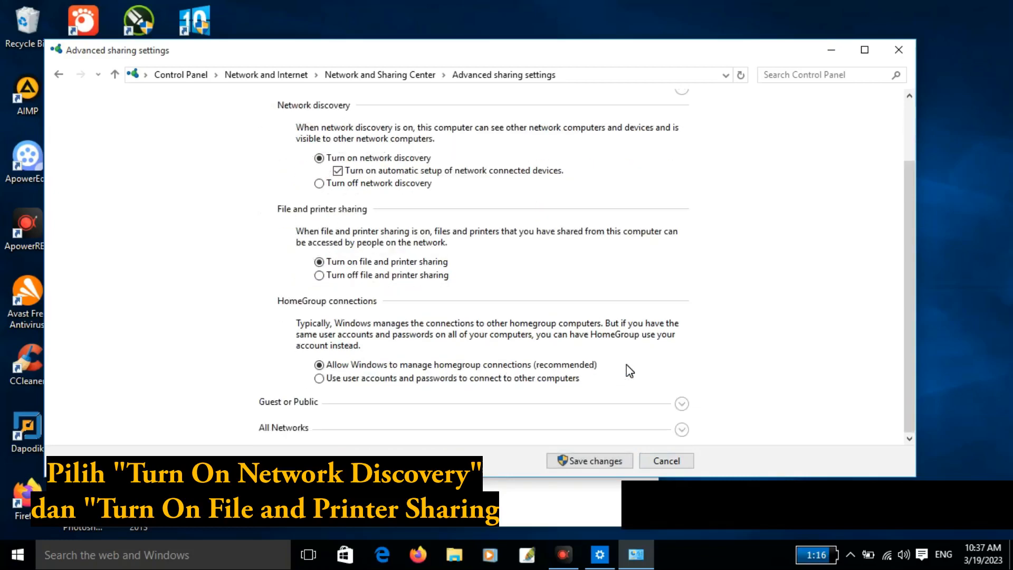
{"action": "left_click", "coordinate": [681, 404]}
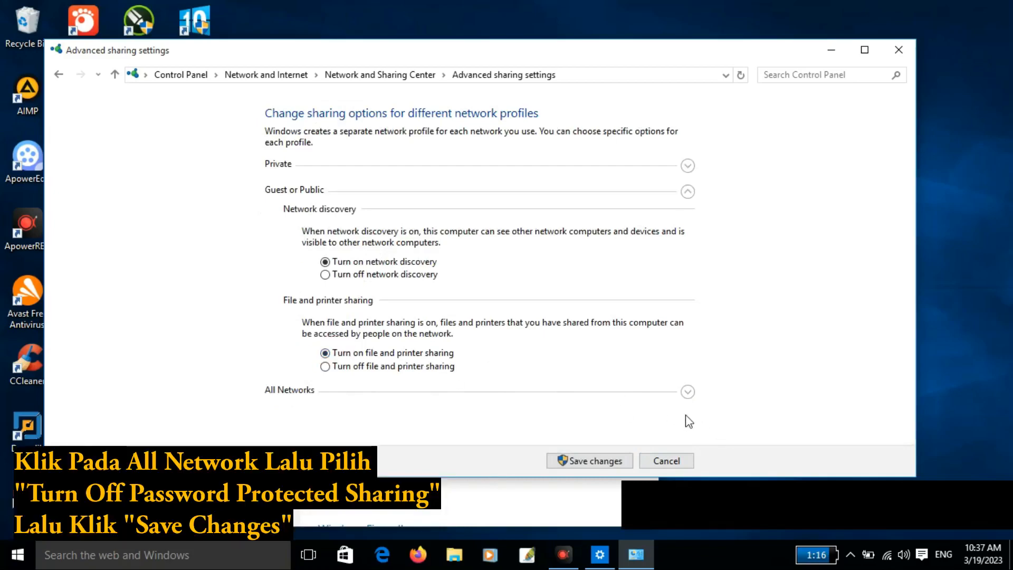
- Turn off password protected sharing for All Networks and save the changes
{"action": "left_click", "coordinate": [689, 392]}
{"action": "scroll", "coordinate": [597, 378], "scroll_direction": "down", "scroll_amount": 1}
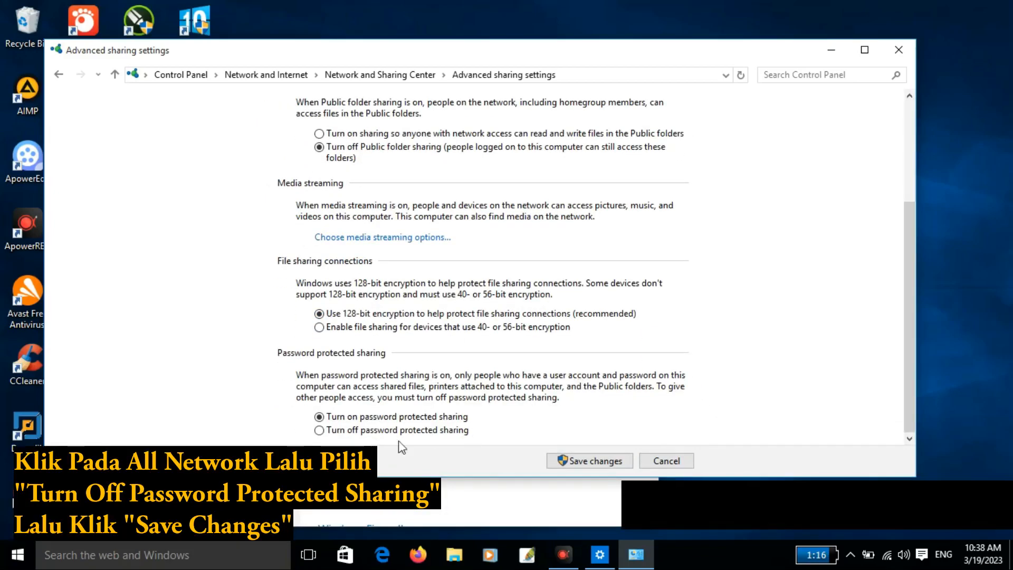
{"action": "left_click", "coordinate": [319, 430]}
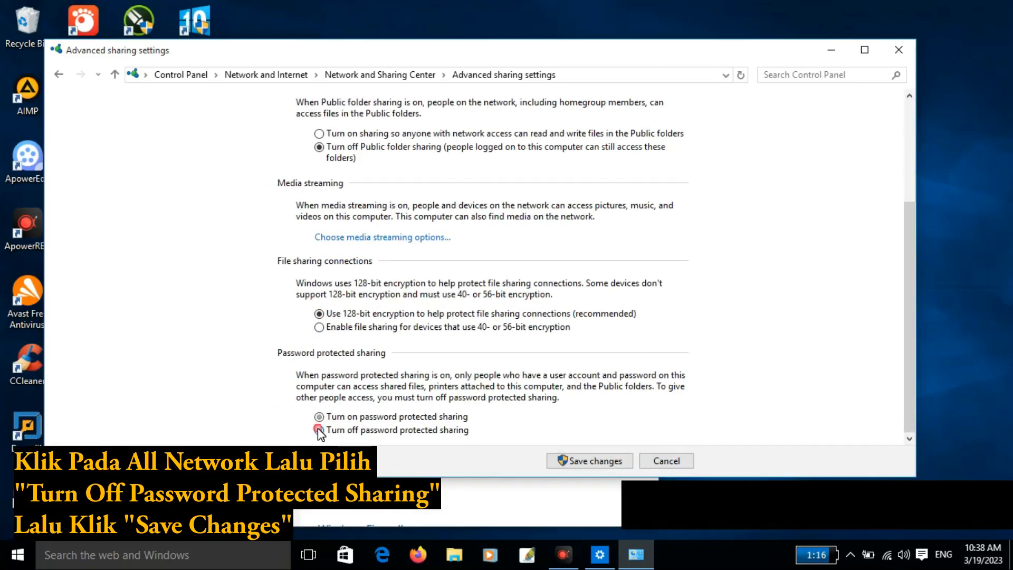
{"action": "left_click", "coordinate": [587, 463]}
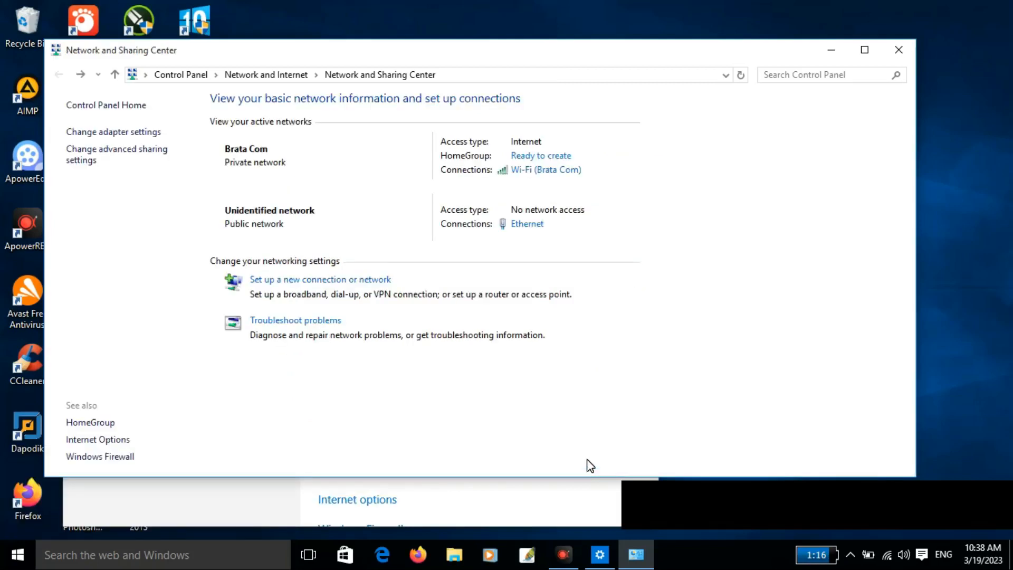
- Set the Ethernet connection's IPv4 address to 192.168.0.13, fill in its subnet mask, and put the network windows away
{"action": "left_click", "coordinate": [518, 226]}
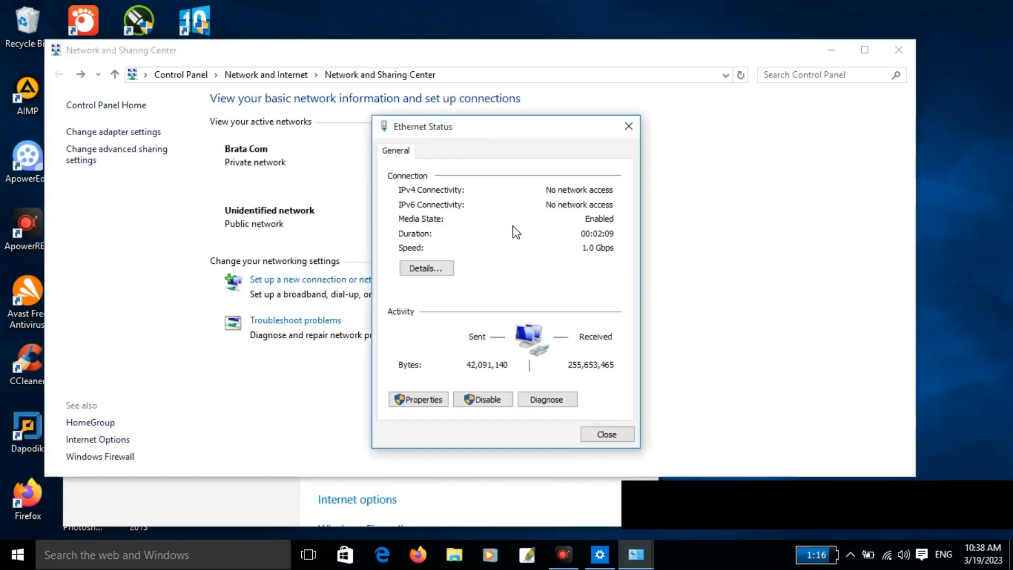
{"action": "left_click", "coordinate": [423, 402]}
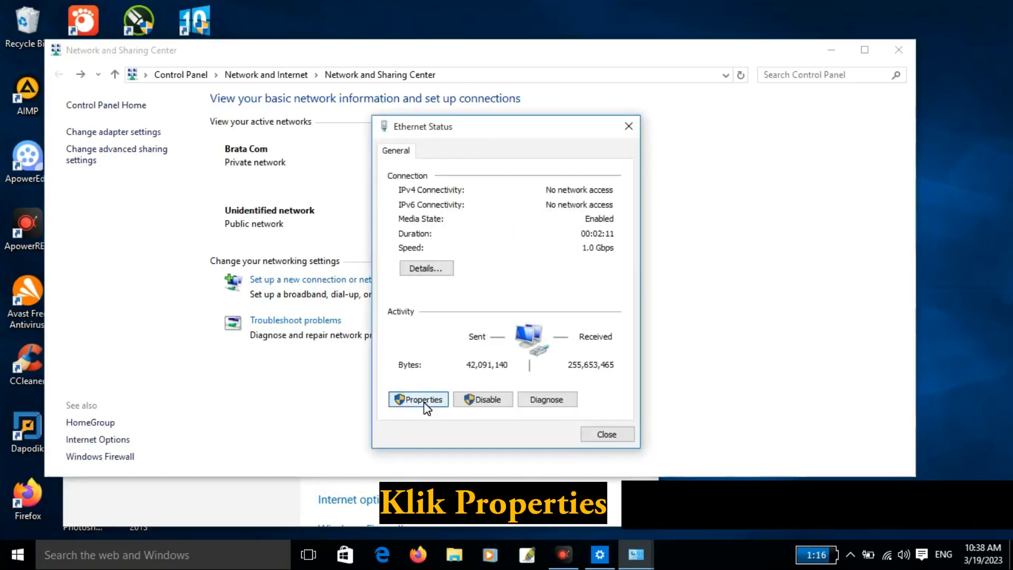
{"action": "left_click", "coordinate": [539, 320]}
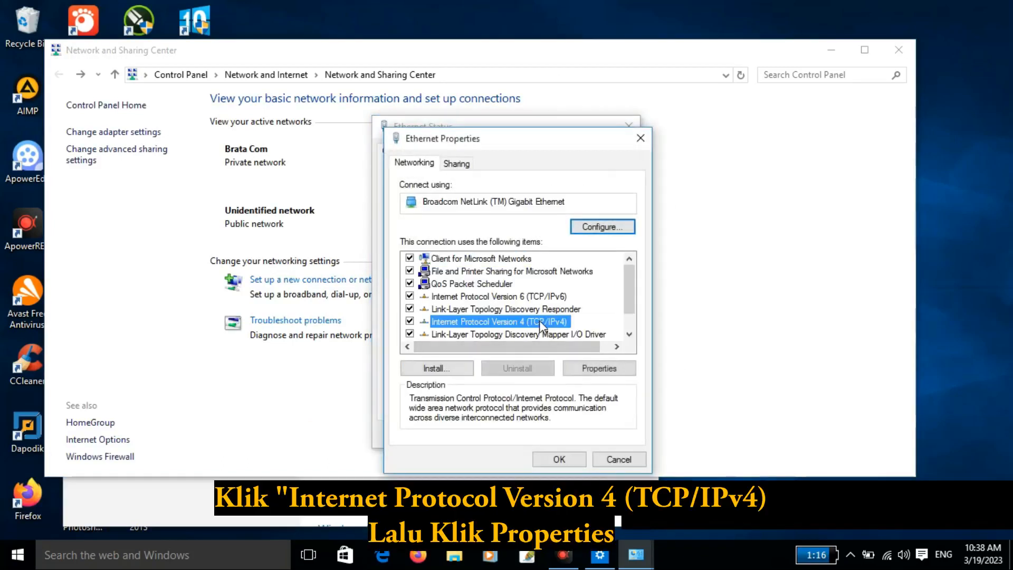
{"action": "left_click", "coordinate": [601, 368]}
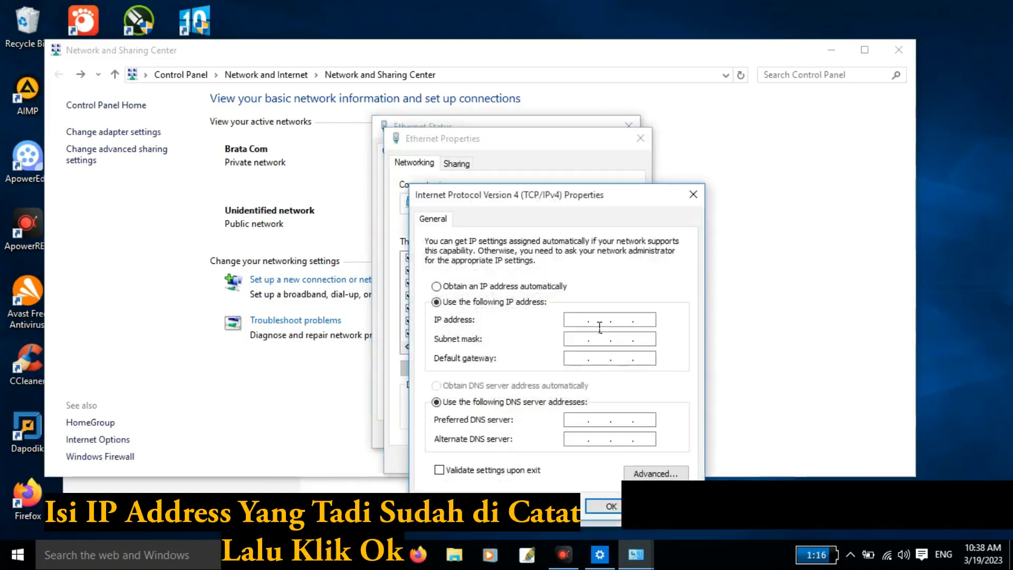
{"action": "type", "text": "192 . 168 . 0 . 13"}
{"action": "left_click", "coordinate": [587, 340]}
{"action": "left_click", "coordinate": [603, 505]}
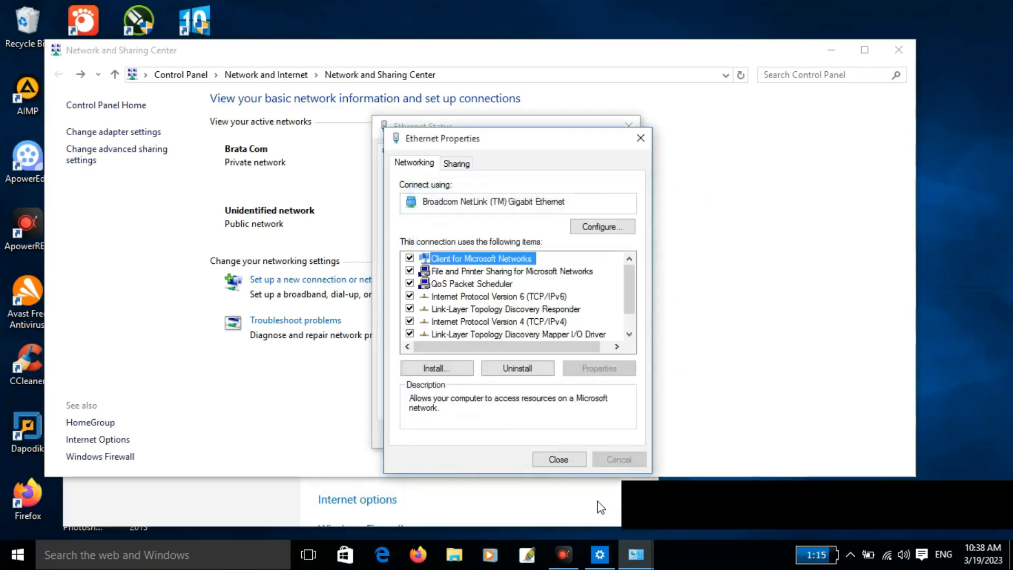
{"action": "left_click", "coordinate": [559, 459]}
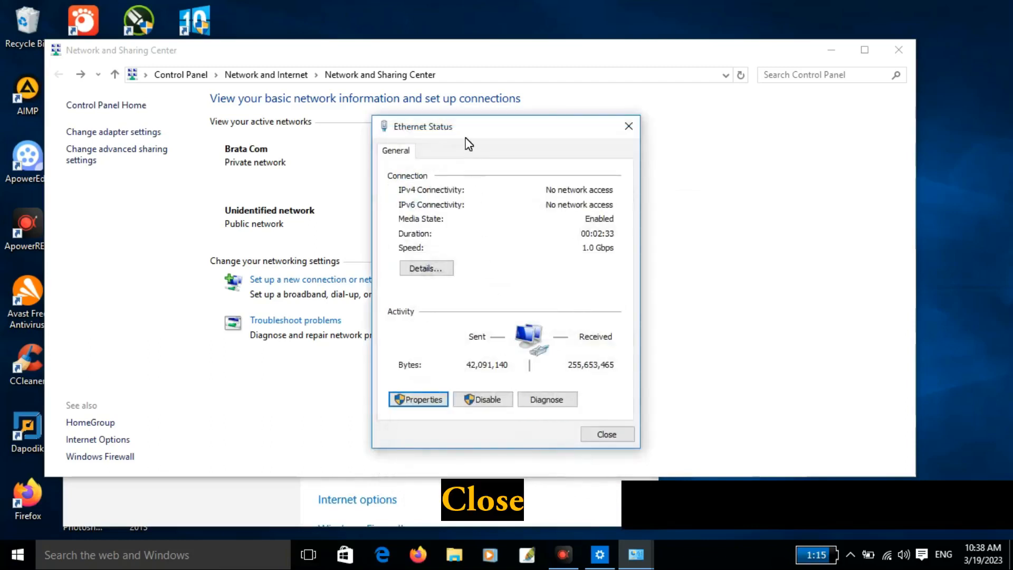
{"action": "left_click", "coordinate": [606, 434]}
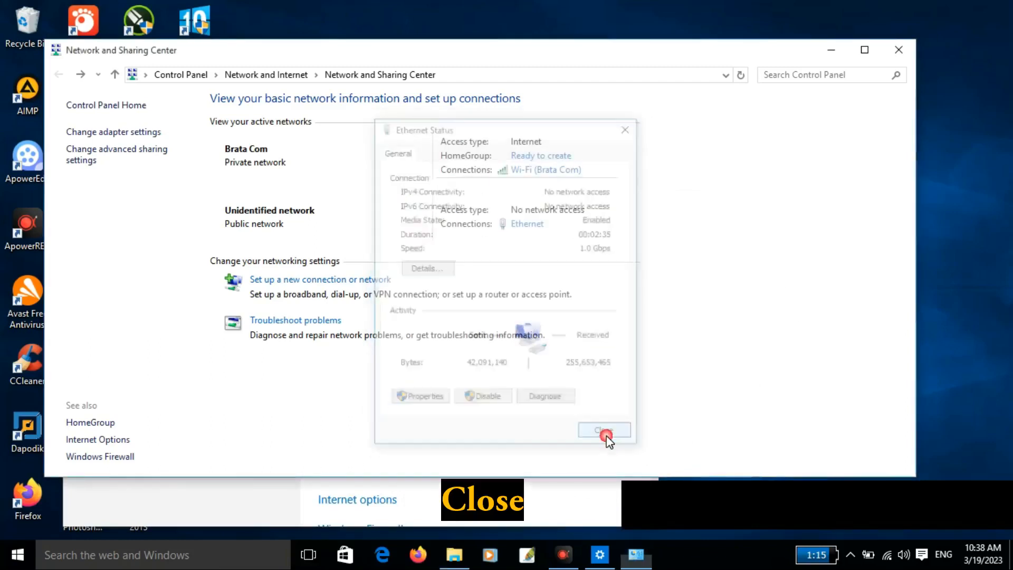
{"action": "left_click", "coordinate": [832, 51]}
- Open the File Sharing dialog for the "video tutorial bongkar printer" folder in Documents
{"action": "left_click", "coordinate": [464, 566]}
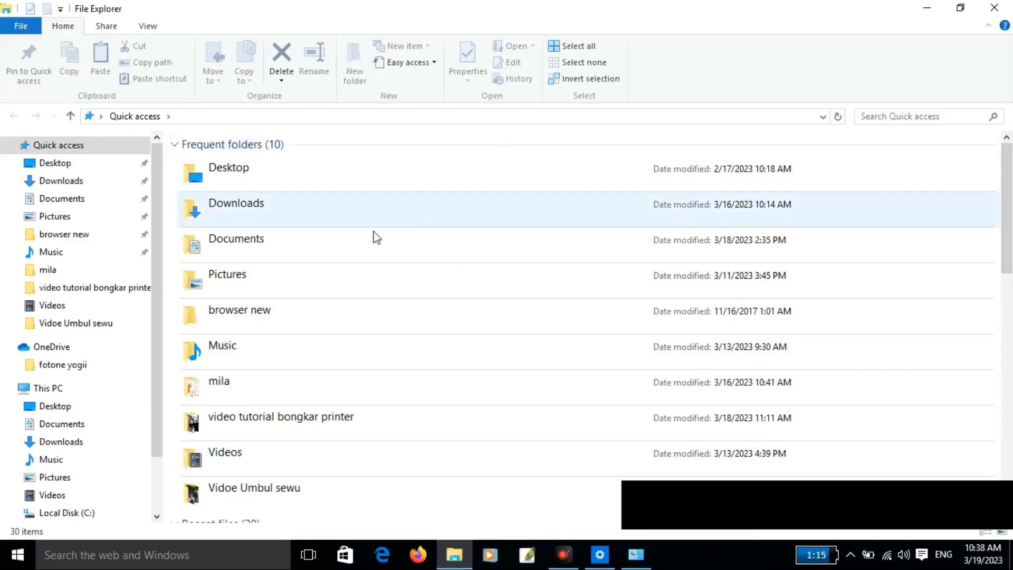
{"action": "left_click", "coordinate": [82, 199]}
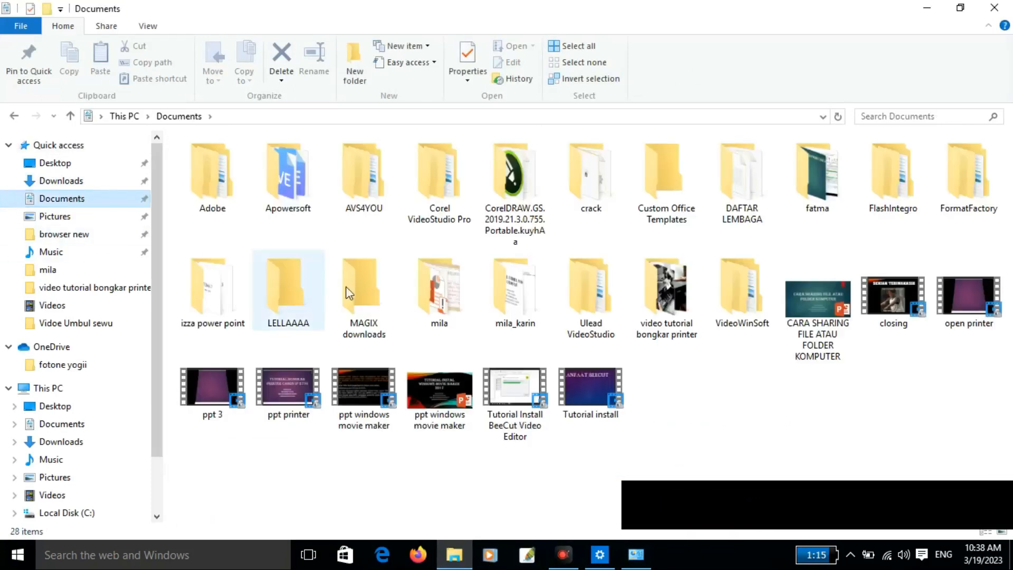
{"action": "left_click", "coordinate": [656, 316]}
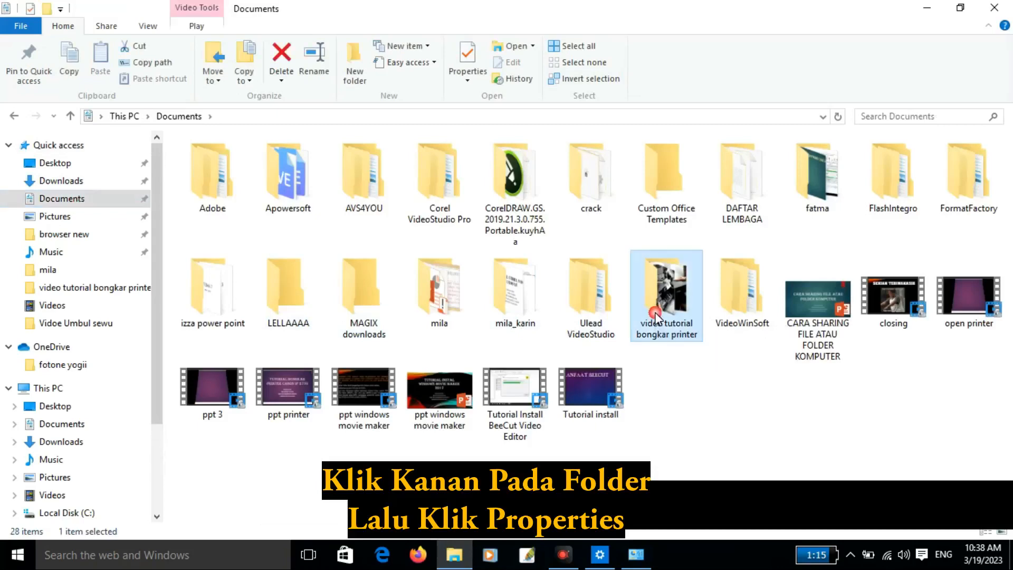
{"action": "right_click", "coordinate": [657, 316]}
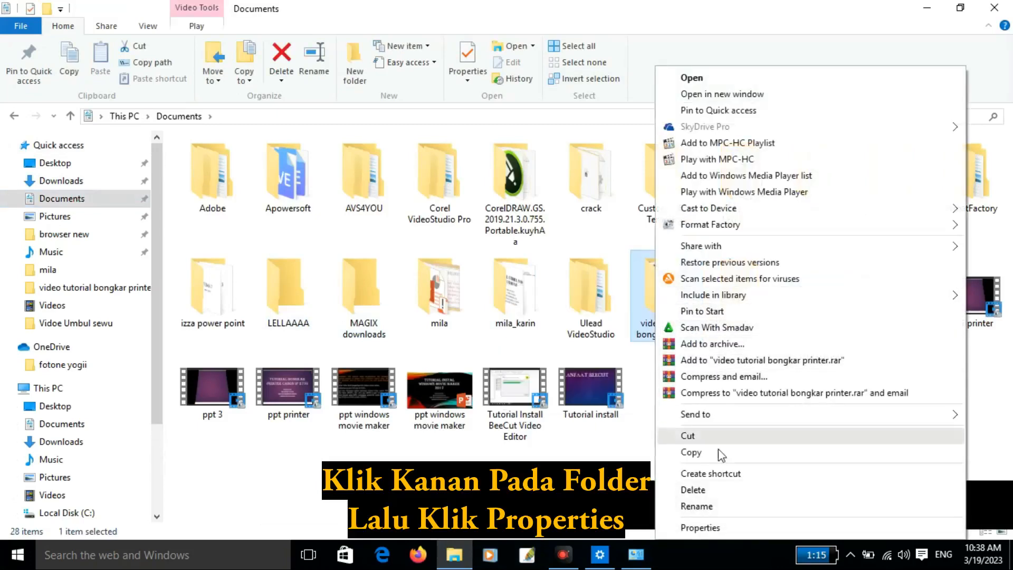
{"action": "left_click", "coordinate": [745, 529]}
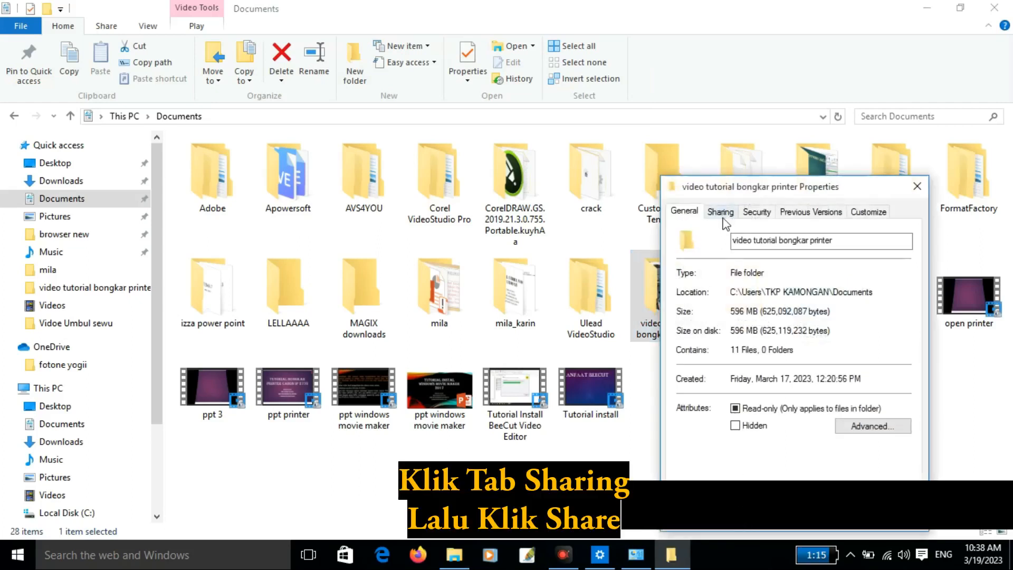
{"action": "left_click", "coordinate": [720, 212]}
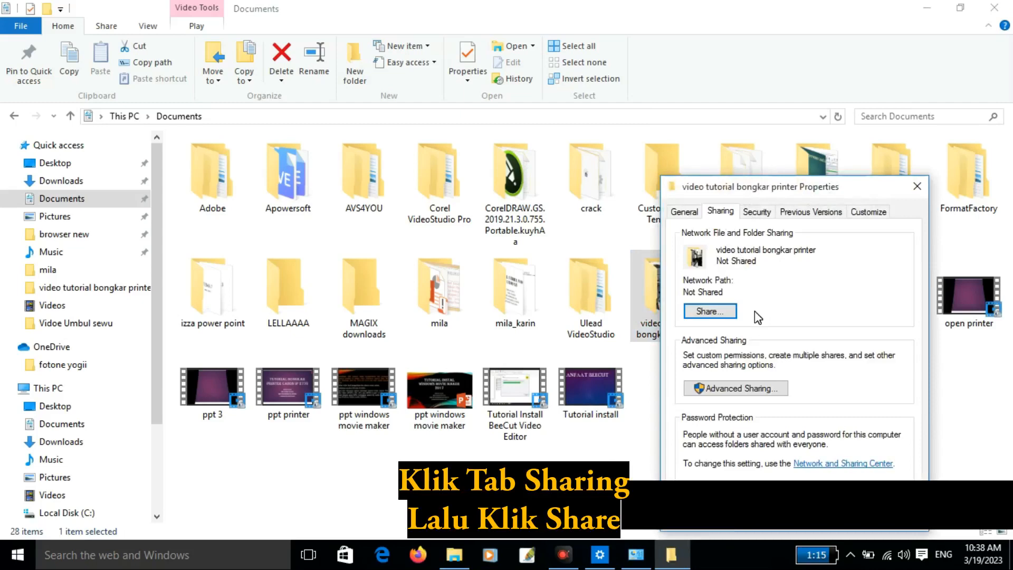
{"action": "left_click", "coordinate": [716, 311]}
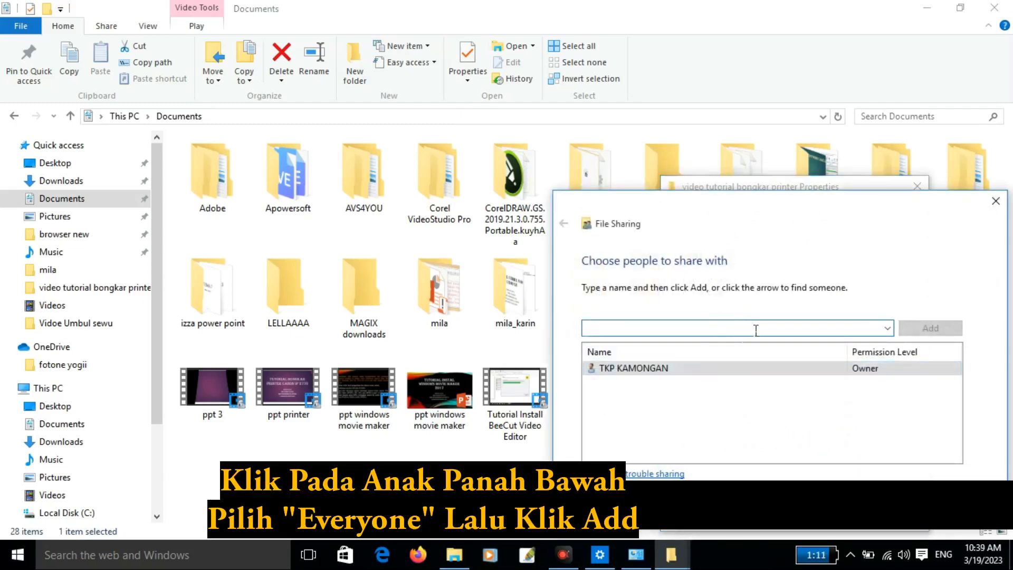
- Add Everyone to the people sharing the folder and set its permission level to Read/Write
{"action": "left_click", "coordinate": [887, 327]}
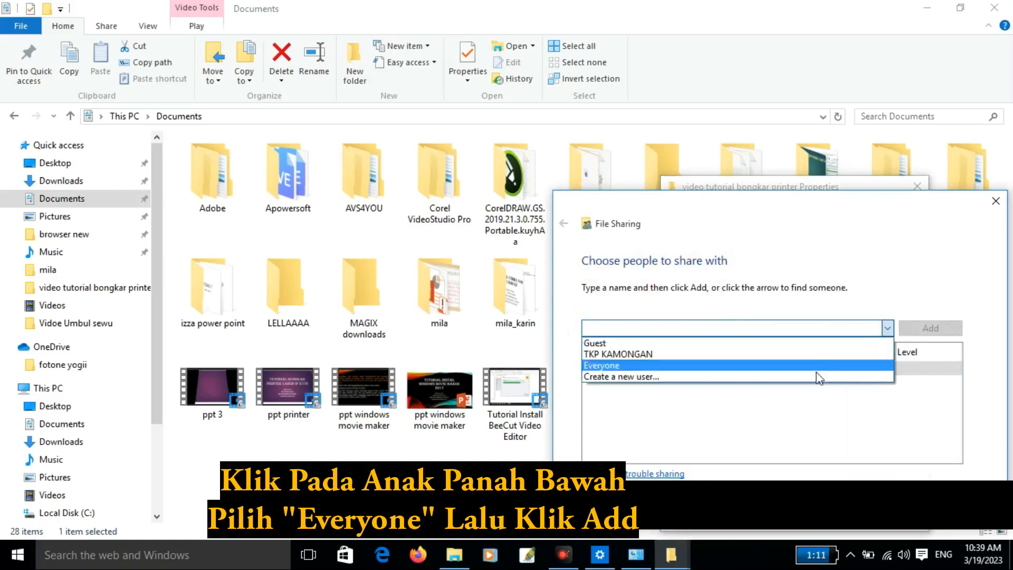
{"action": "left_click", "coordinate": [767, 365]}
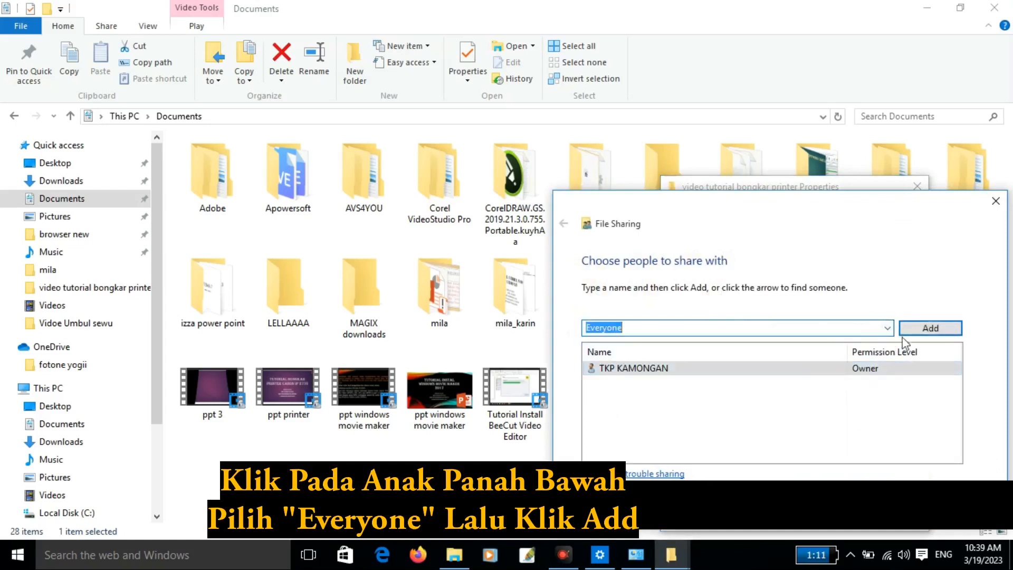
{"action": "left_click", "coordinate": [934, 323]}
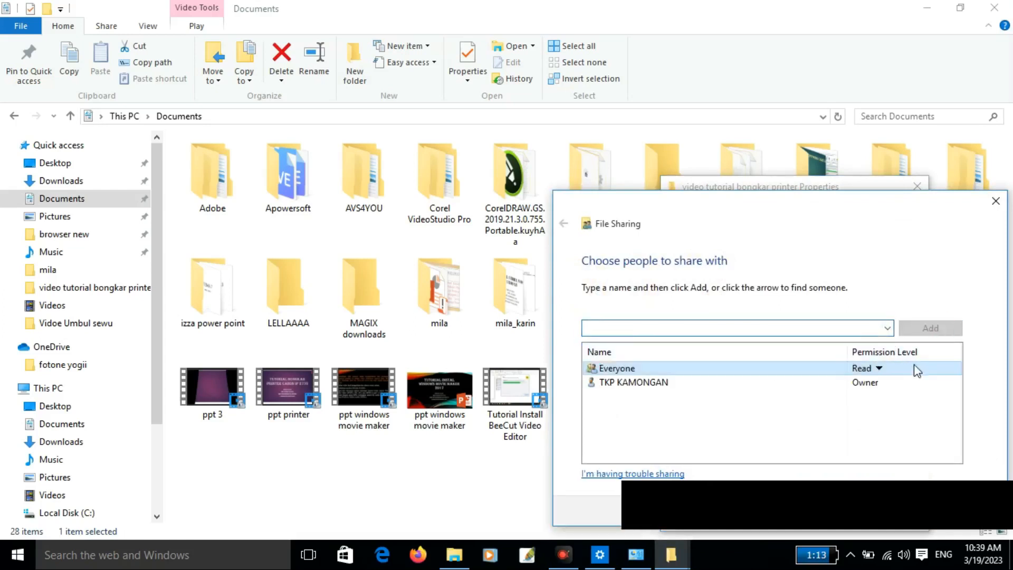
{"action": "left_click", "coordinate": [879, 370]}
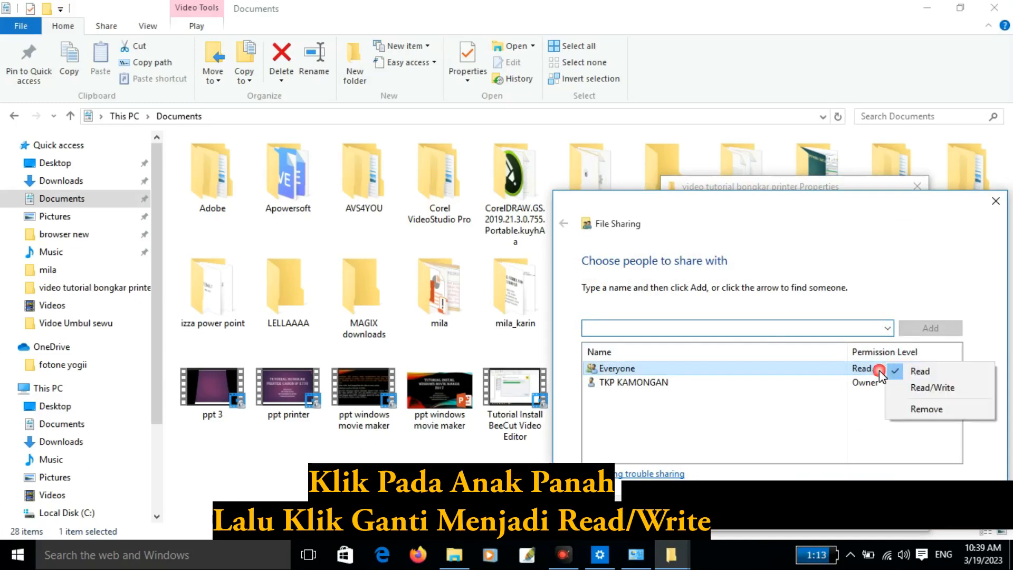
{"action": "left_click", "coordinate": [904, 388]}
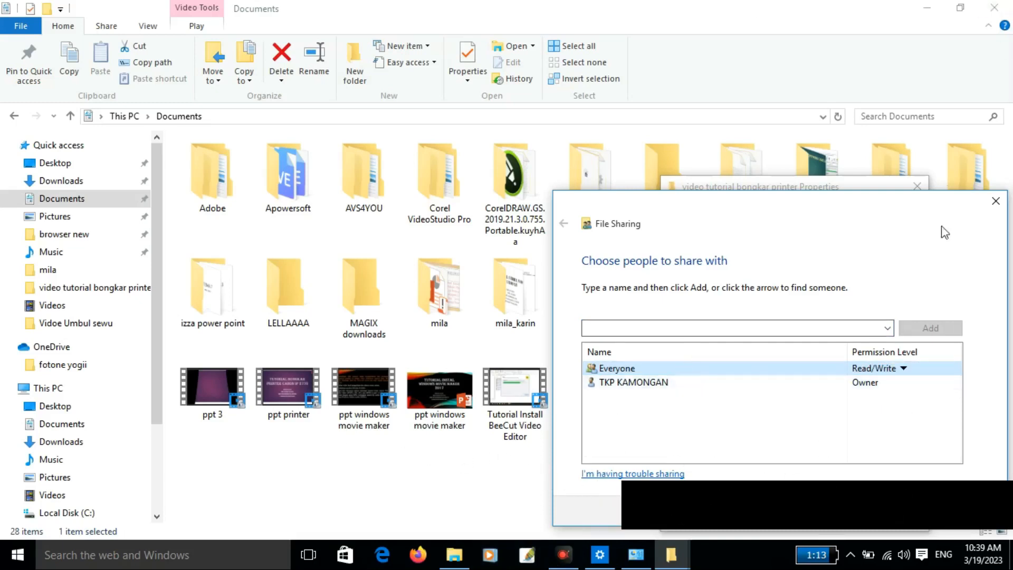
- Share the folder with the chosen people, finish File Sharing and close the folder's properties
{"action": "left_click_drag", "start_coordinate": [690, 217], "coordinate": [319, 119]}
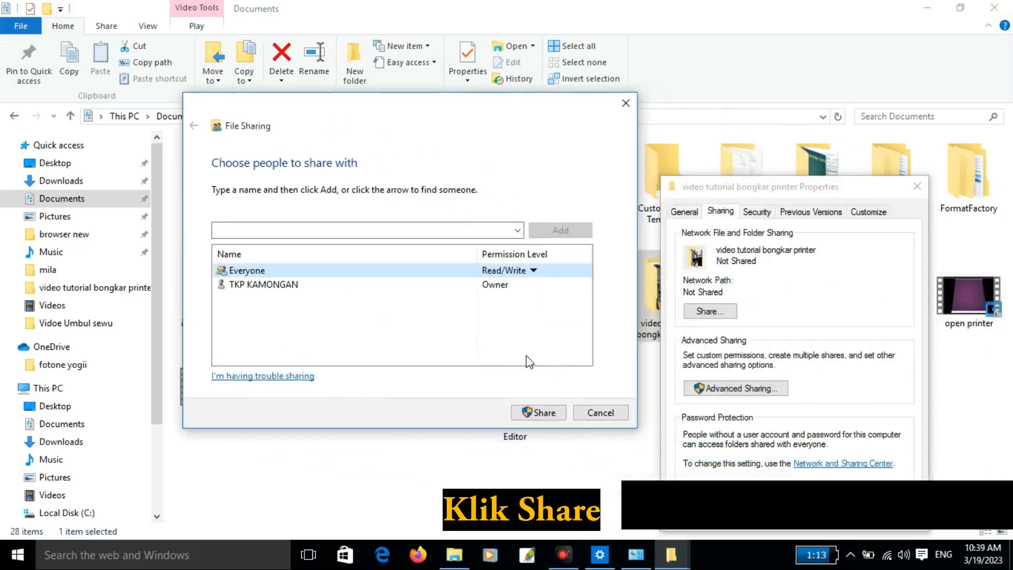
{"action": "left_click", "coordinate": [544, 412]}
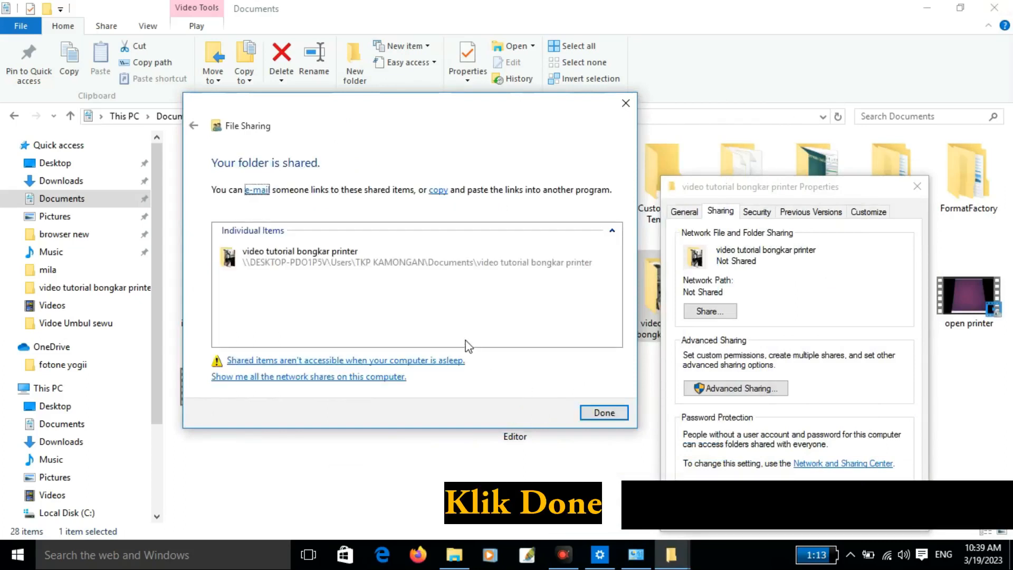
{"action": "left_click", "coordinate": [603, 412]}
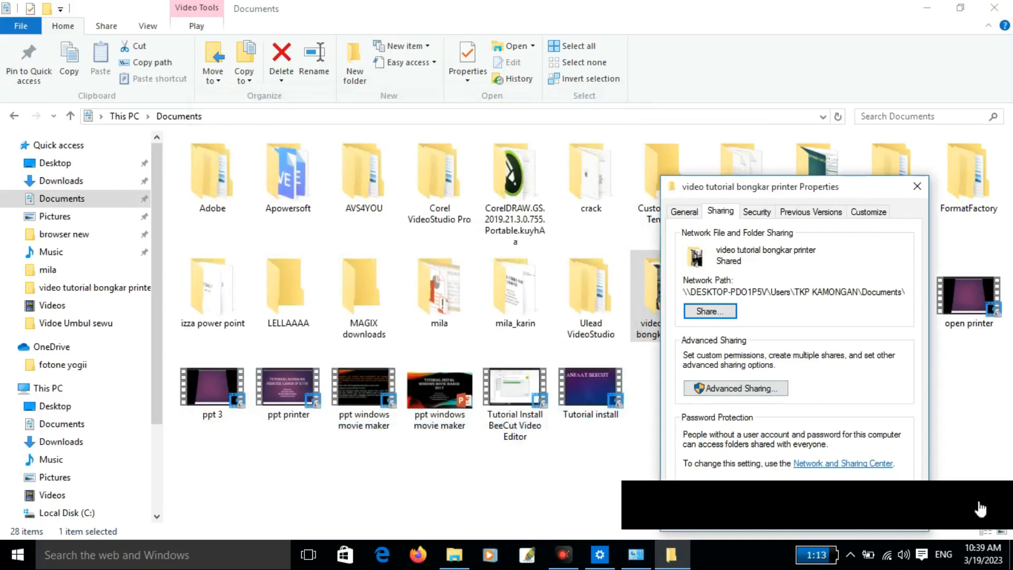
{"action": "left_click", "coordinate": [917, 186]}
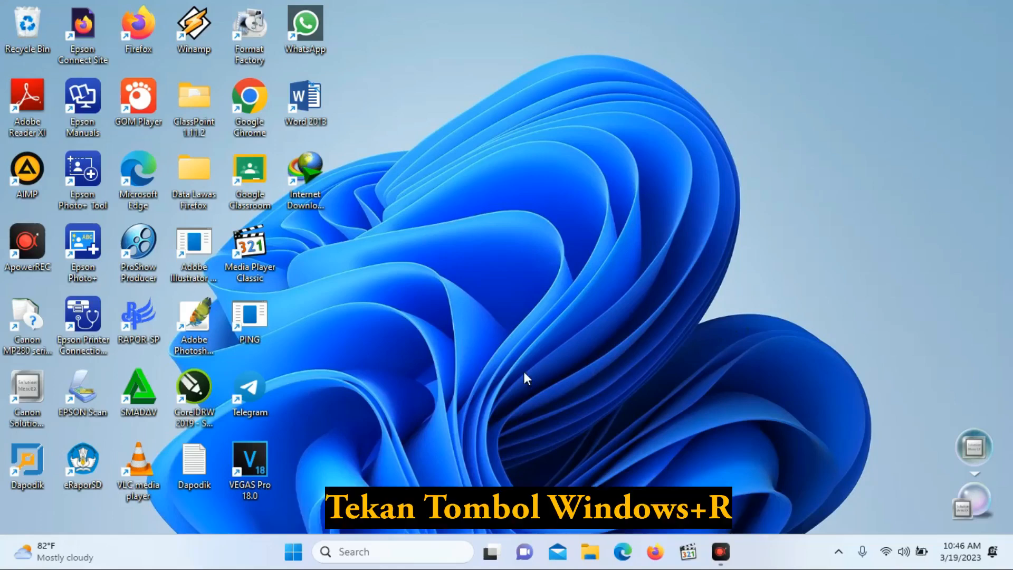
- On the second laptop, open the network location \\192.168.0.13 from the Run dialog
{"action": "key", "text": "super+r"}
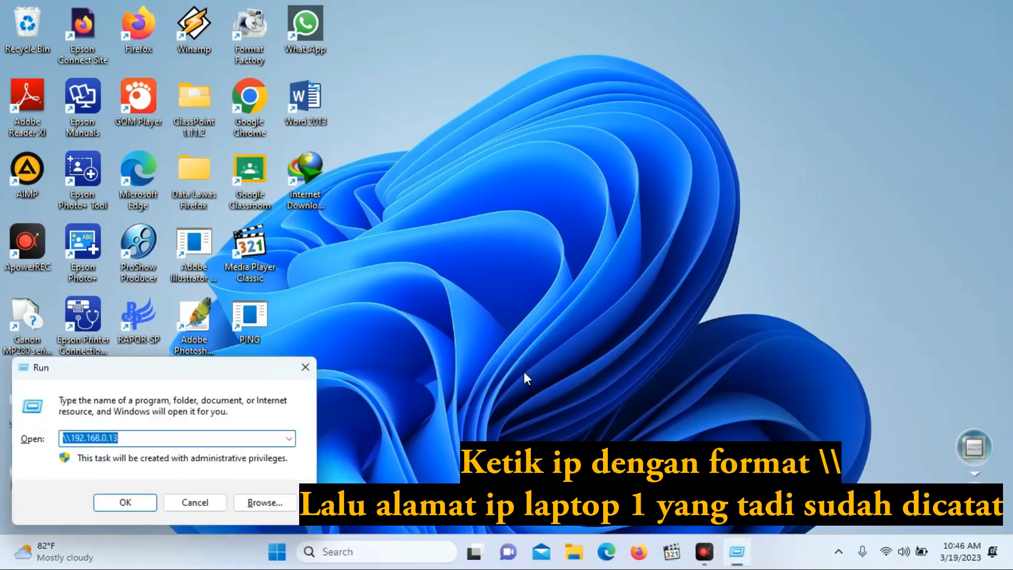
{"action": "left_click", "coordinate": [166, 442]}
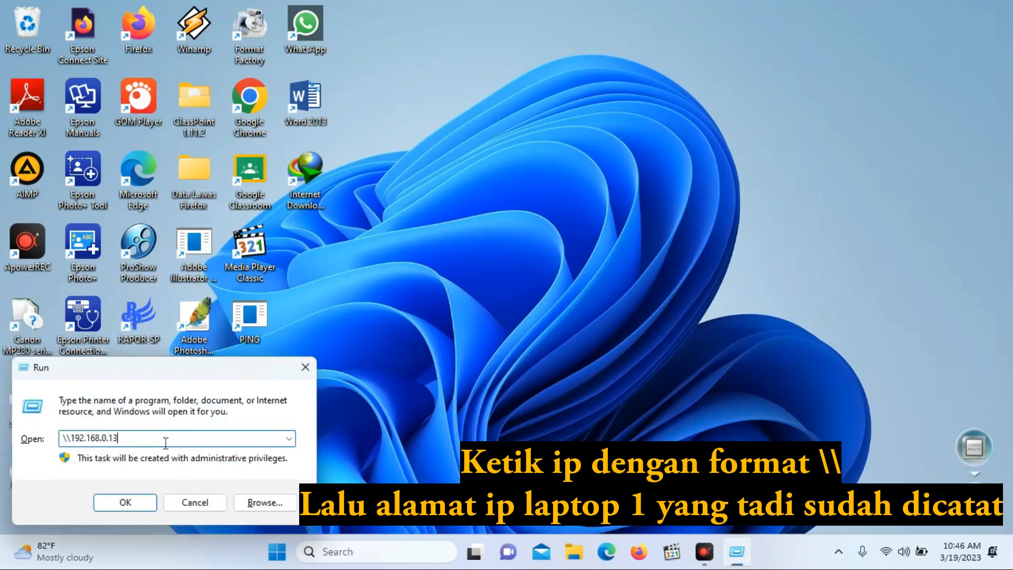
{"action": "key", "text": "BackSpace"}
{"action": "key", "text": "BackSpace"}
{"action": "key", "text": "BackSpace"}
{"action": "key", "text": "BackSpace"}
{"action": "key", "text": "BackSpace"}
{"action": "key", "text": "BackSpace"}
{"action": "key", "text": "BackSpace"}
{"action": "key", "text": "BackSpace"}
{"action": "key", "text": "BackSpace"}
{"action": "key", "text": "BackSpace"}
{"action": "key", "text": "BackSpace"}
{"action": "key", "text": "BackSpace"}
{"action": "key", "text": "BackSpace"}
{"action": "key", "text": "BackSpace"}
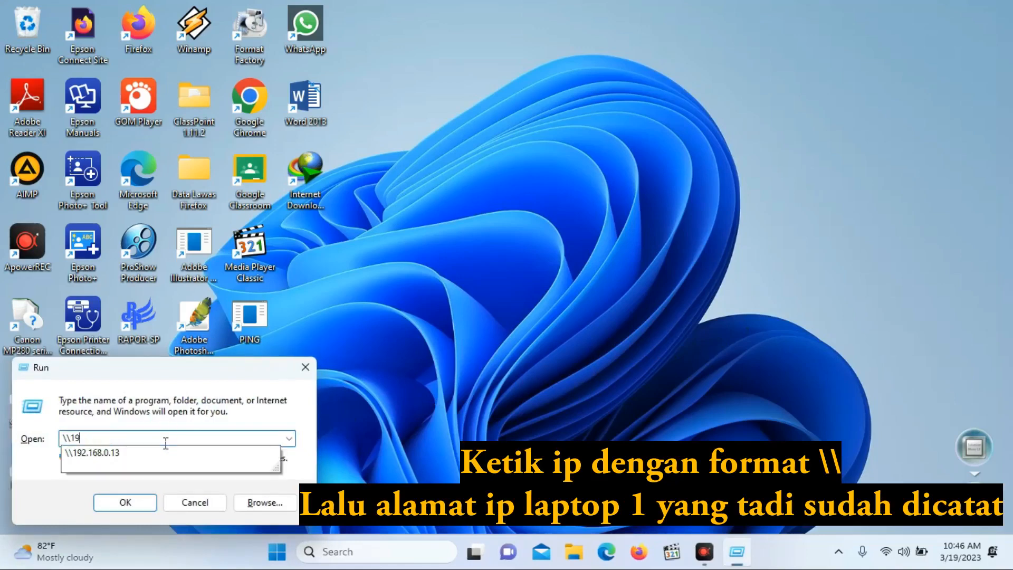
{"action": "type", "text": "\\"}
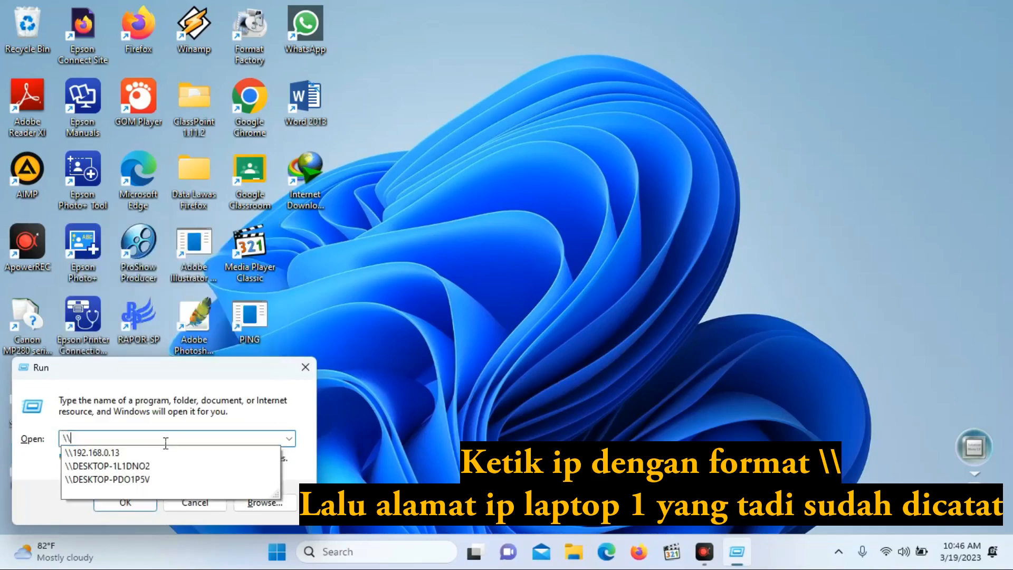
{"action": "type", "text": "192.168.0"}
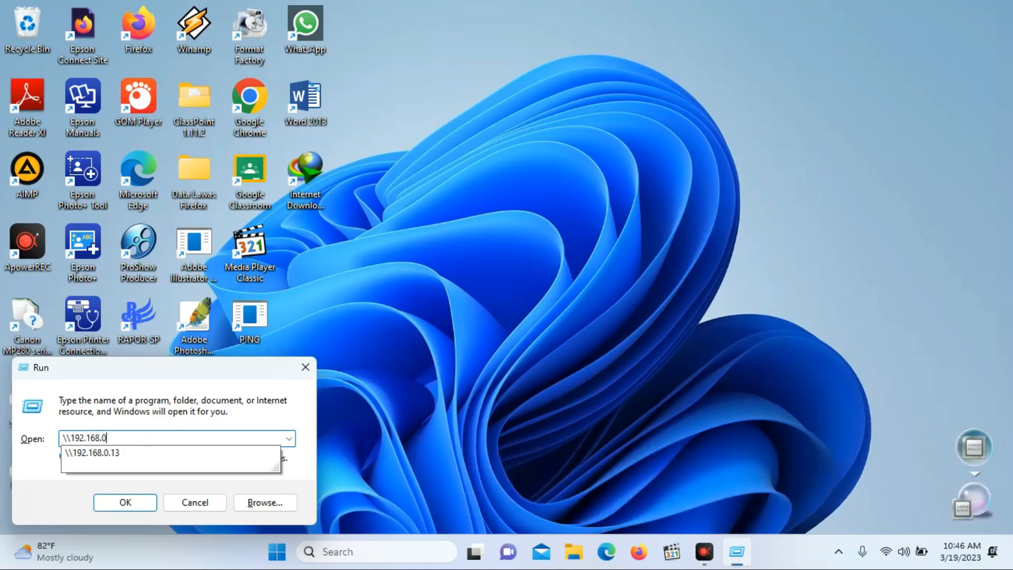
{"action": "type", "text": ".13"}
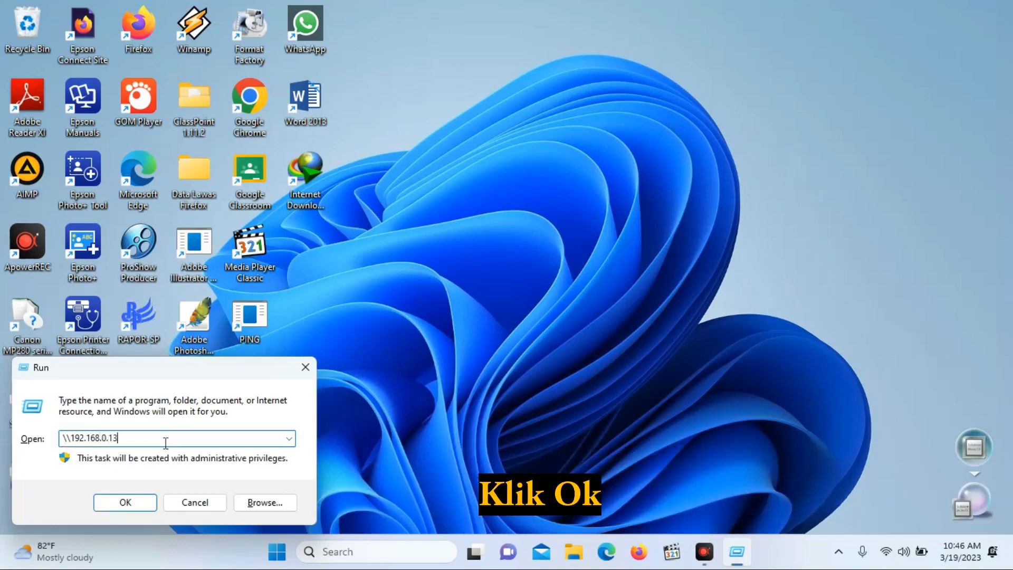
{"action": "key", "text": "Return"}
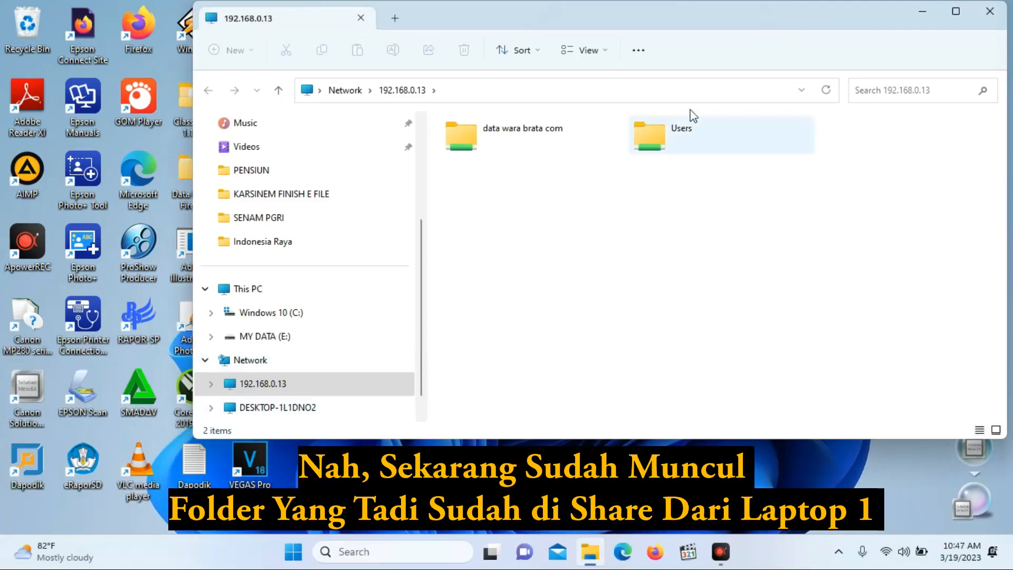
- Open the shared "video tutorial bongkar printer" folder inside Users, the account's folder and its Documents
{"action": "double_click", "coordinate": [655, 141]}
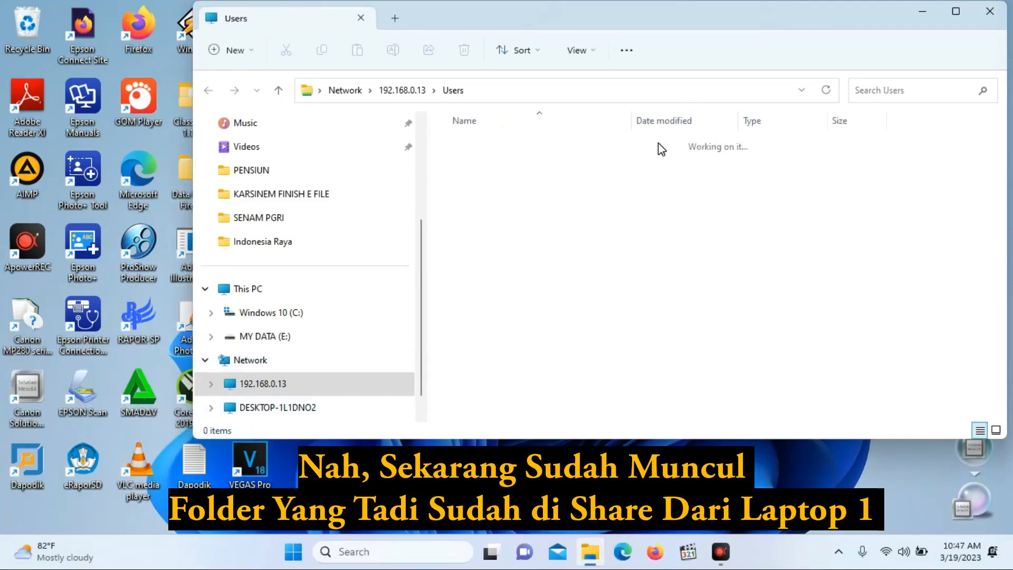
{"action": "double_click", "coordinate": [556, 146]}
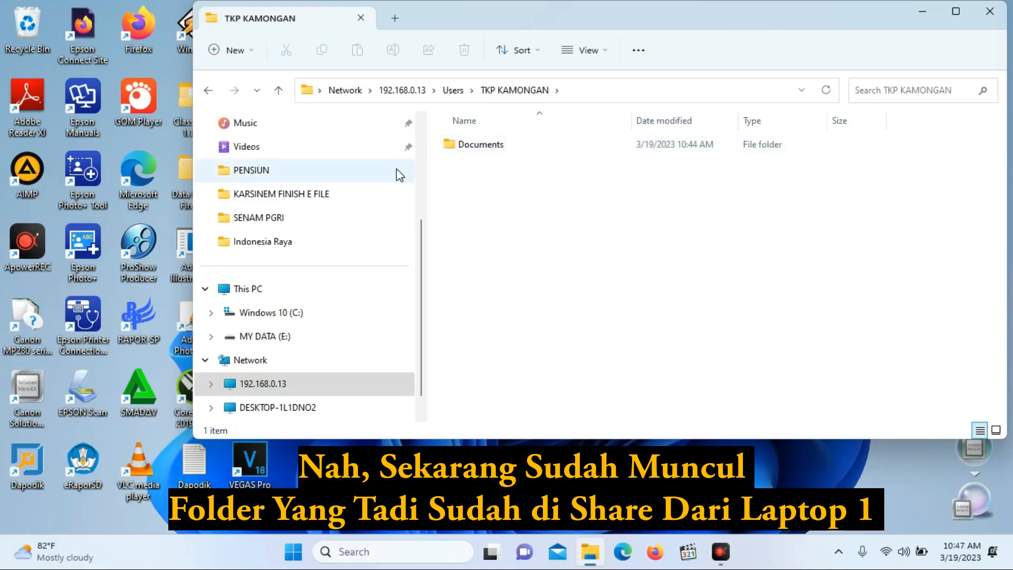
{"action": "double_click", "coordinate": [473, 144]}
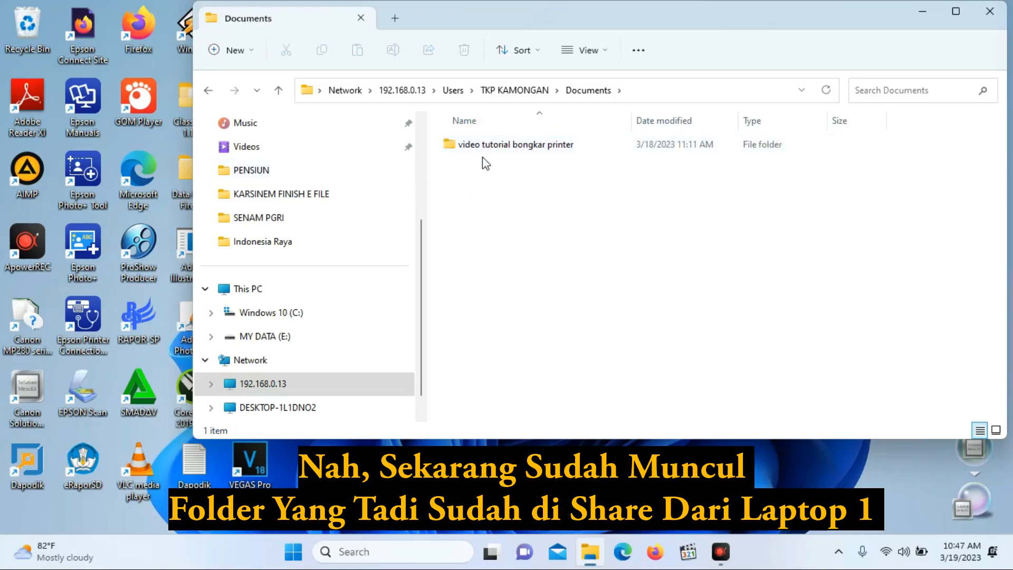
{"action": "double_click", "coordinate": [483, 150]}
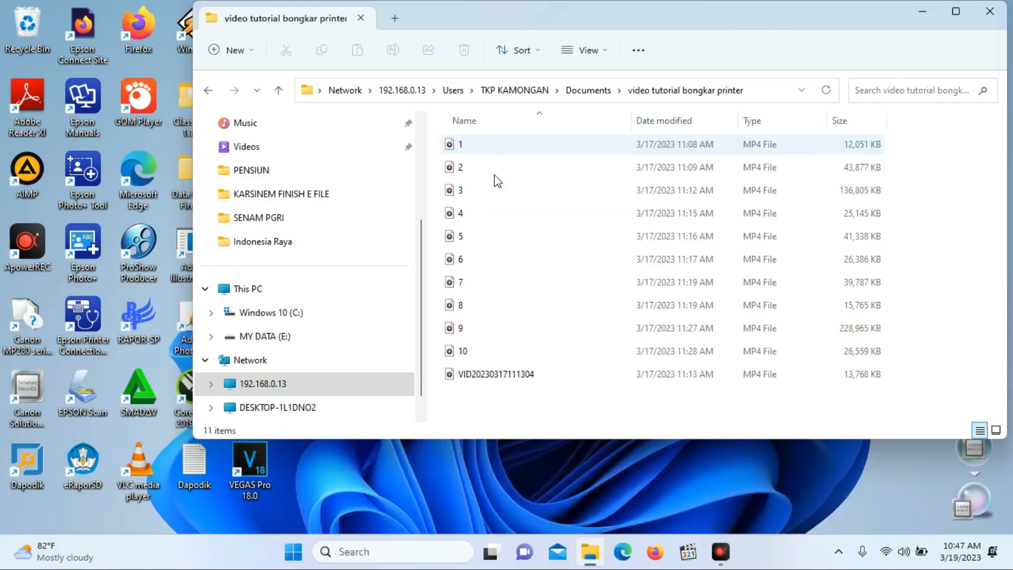